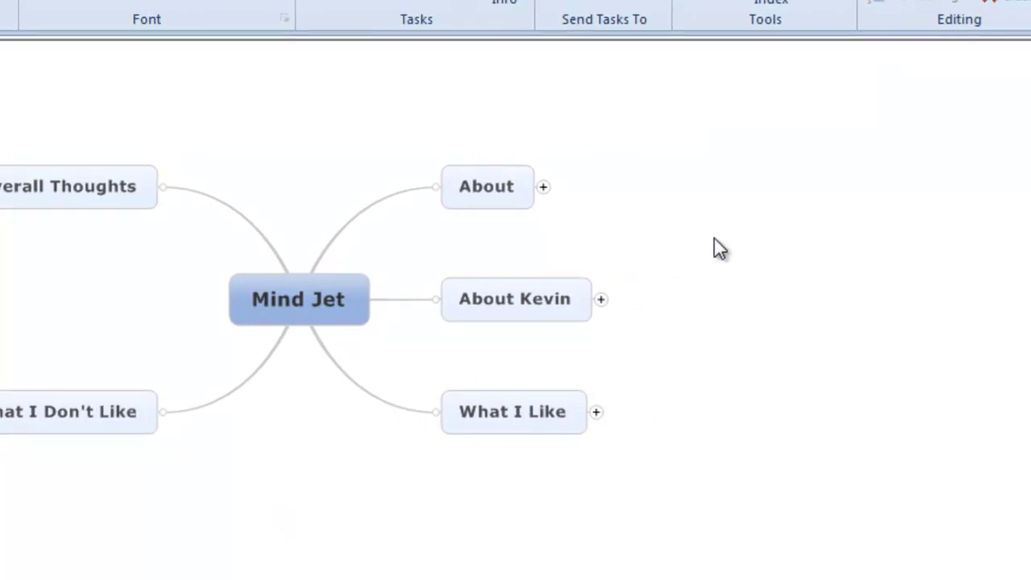
# Expand the About branch to review its platform and pricing notes, and collapse it again.
pyautogui.rightClick(500, 267)
pyautogui.click(542, 190)
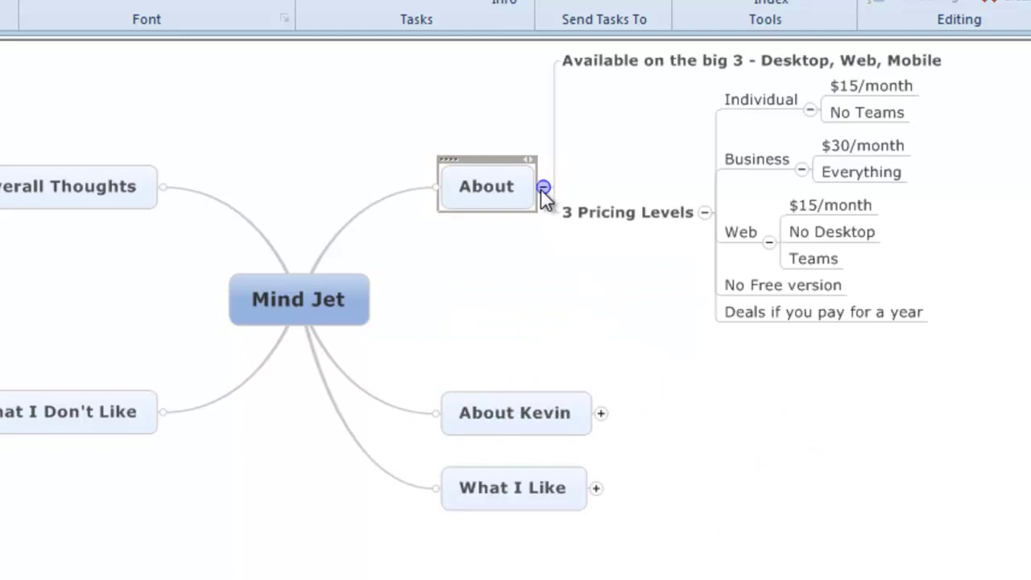
pyautogui.moveTo(603, 314); pyautogui.dragTo(267, 424)
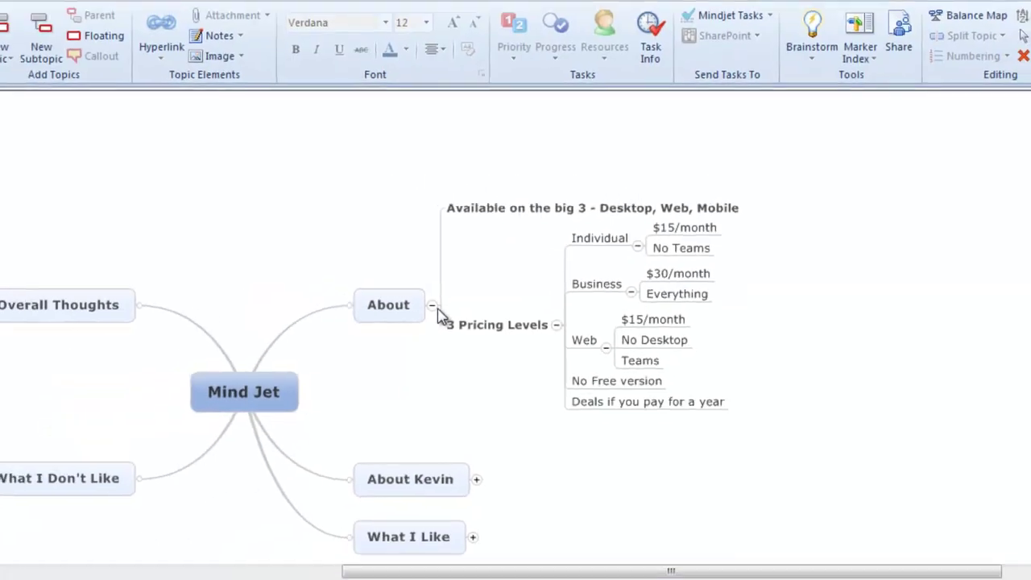
pyautogui.click(370, 302)
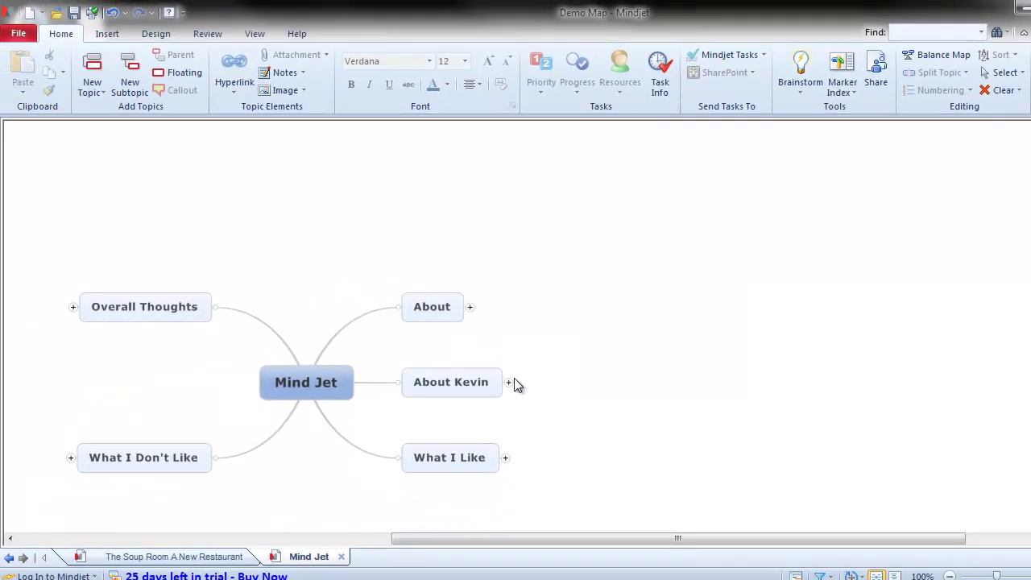
# Expand the branch about the map's author to review its notes, and collapse it again.
pyautogui.click(509, 383)
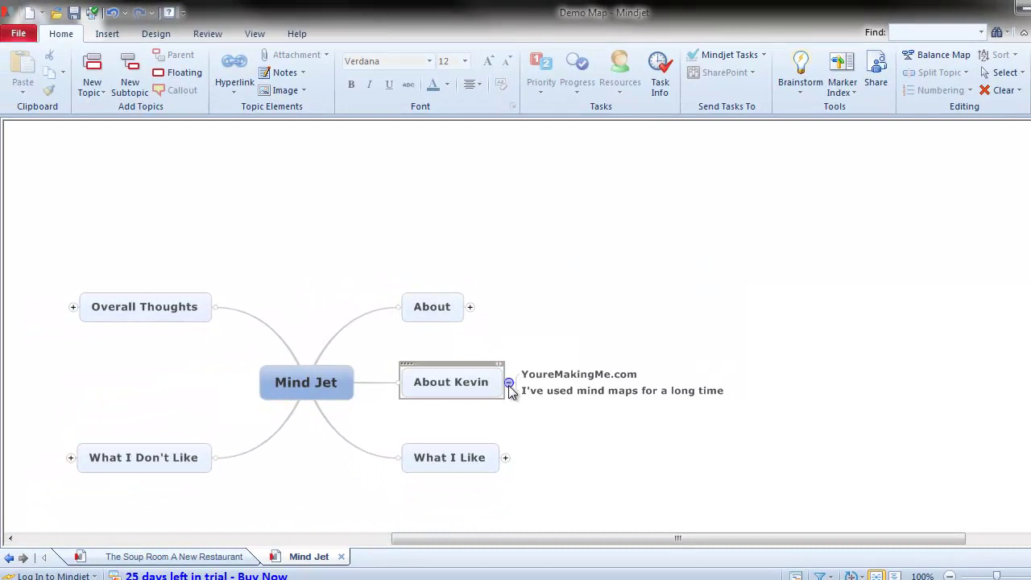
pyautogui.scroll(-3, 889, 365)
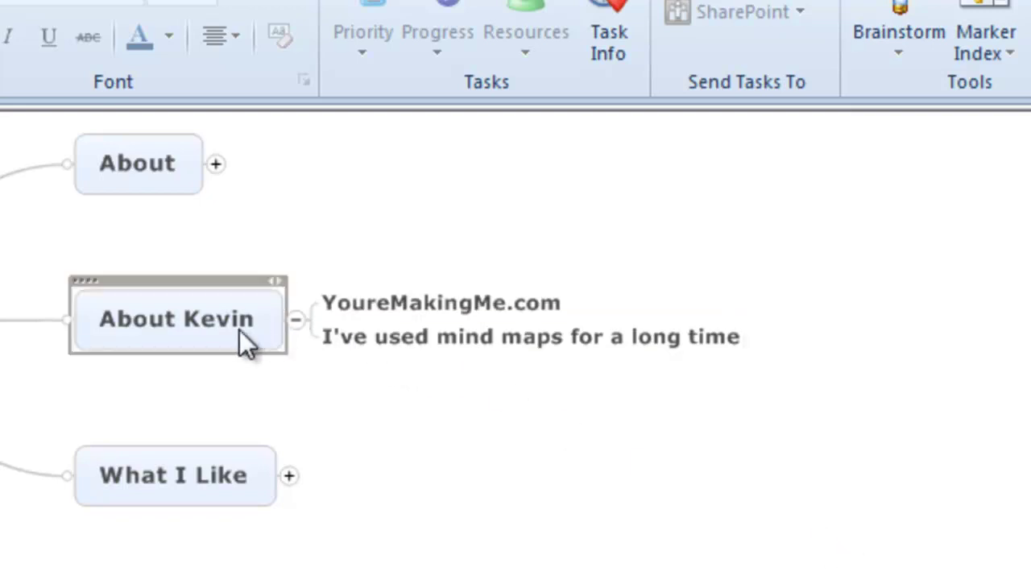
pyautogui.click(297, 321)
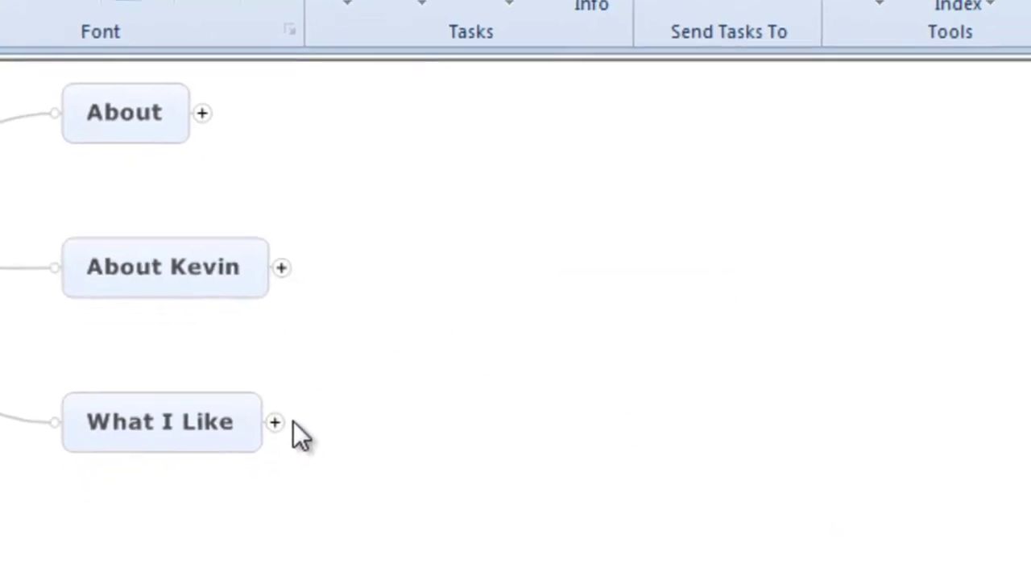
# Expand the What I Like branch and display the Gantt chart timeline with the map, closing the timeline after viewing it.
pyautogui.click(288, 475)
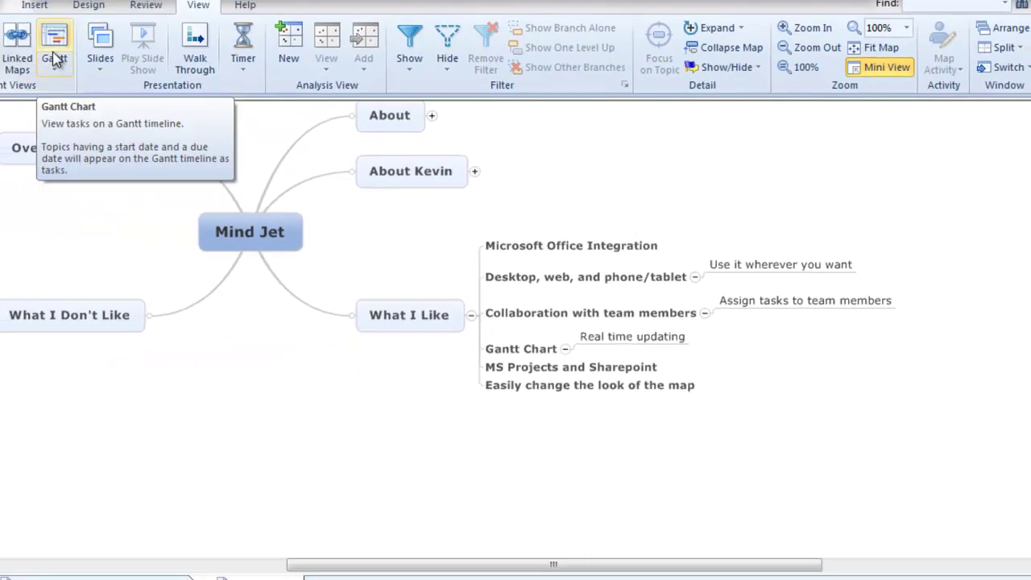
pyautogui.click(53, 61)
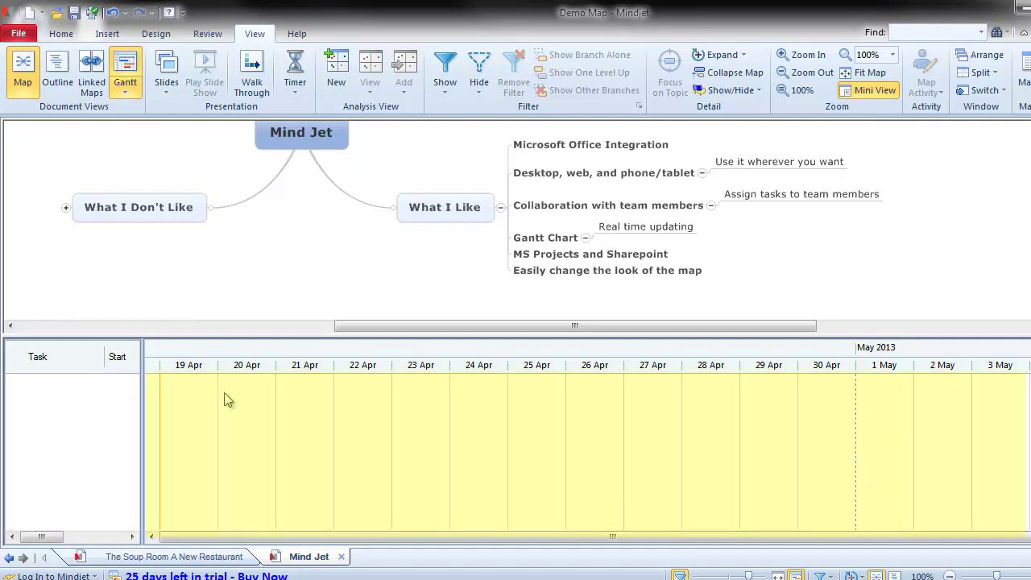
pyautogui.click(333, 395)
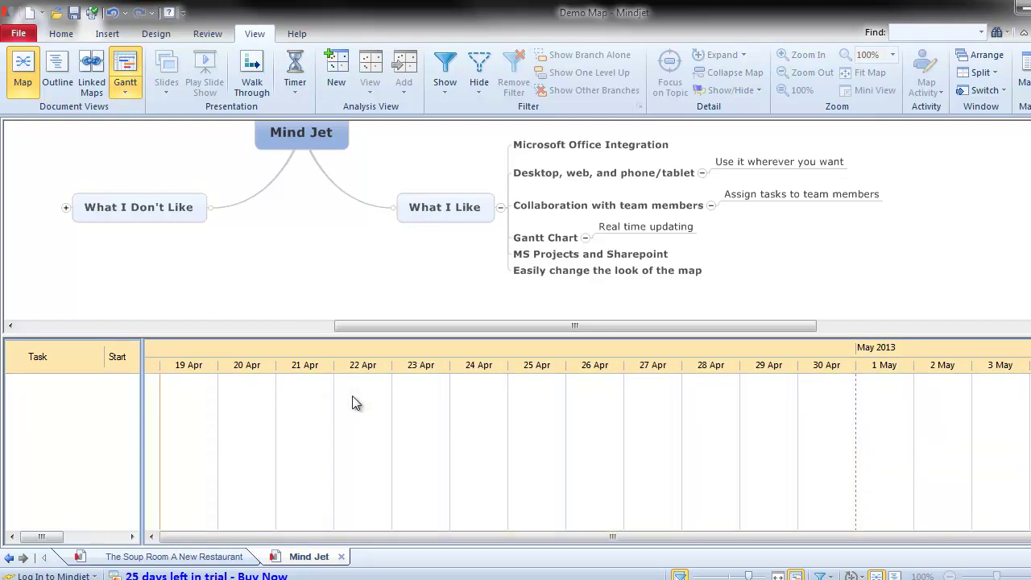
pyautogui.click(125, 73)
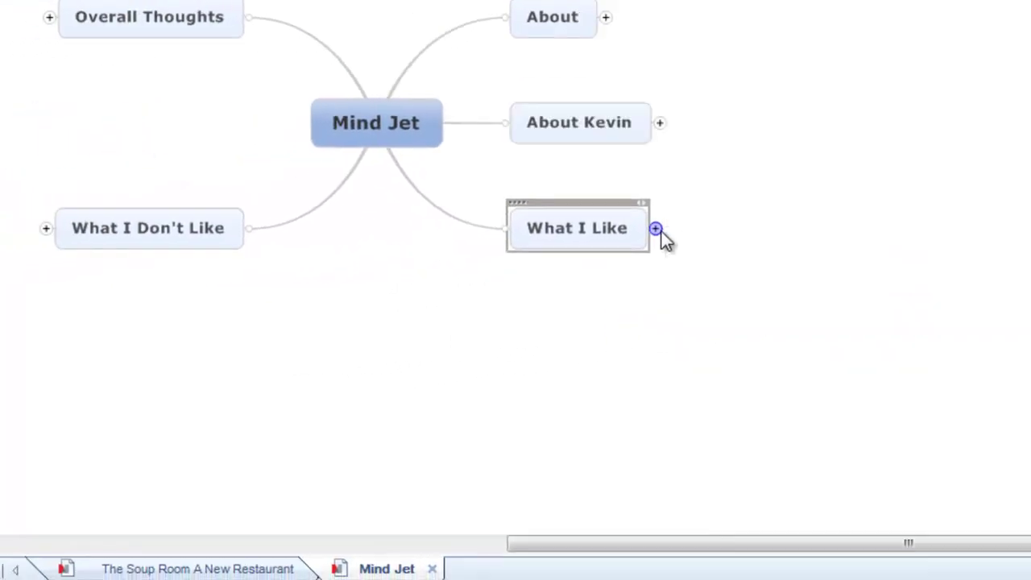
# Expand the What I Don't Like branch and examine all of its subtopics.
pyautogui.moveTo(331, 274); pyautogui.dragTo(528, 310)
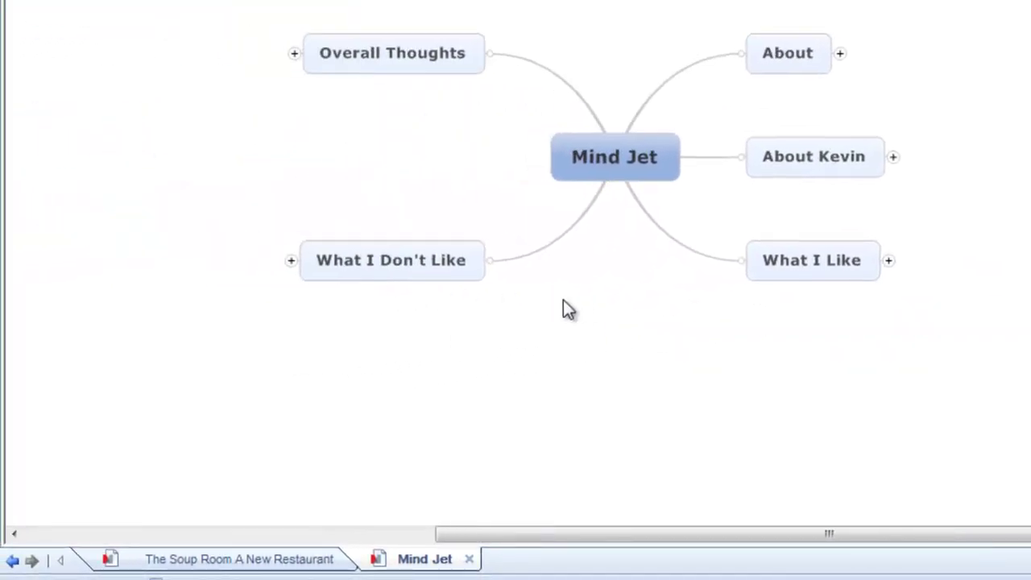
pyautogui.click(290, 260)
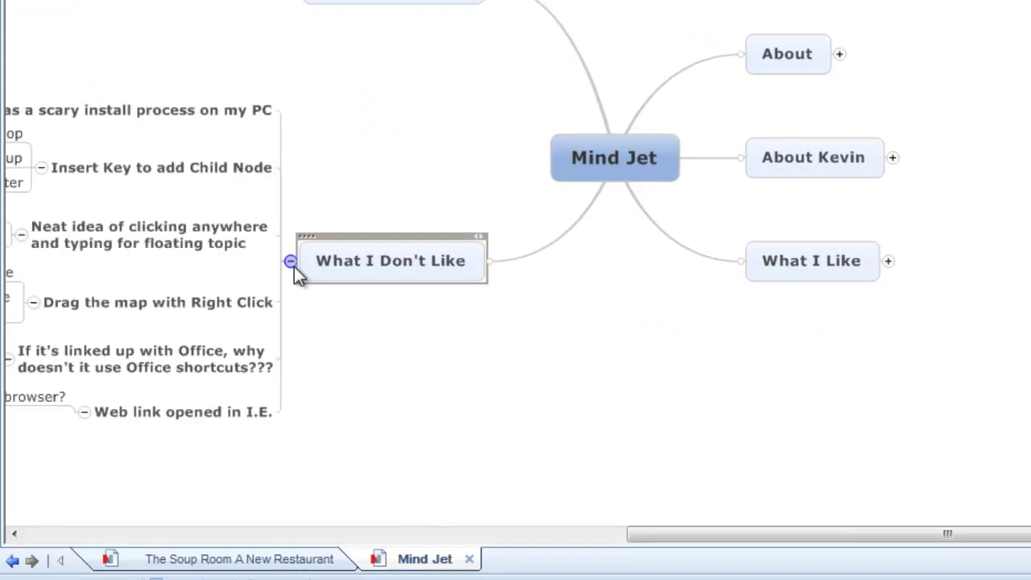
pyautogui.moveTo(352, 189); pyautogui.dragTo(713, 179)
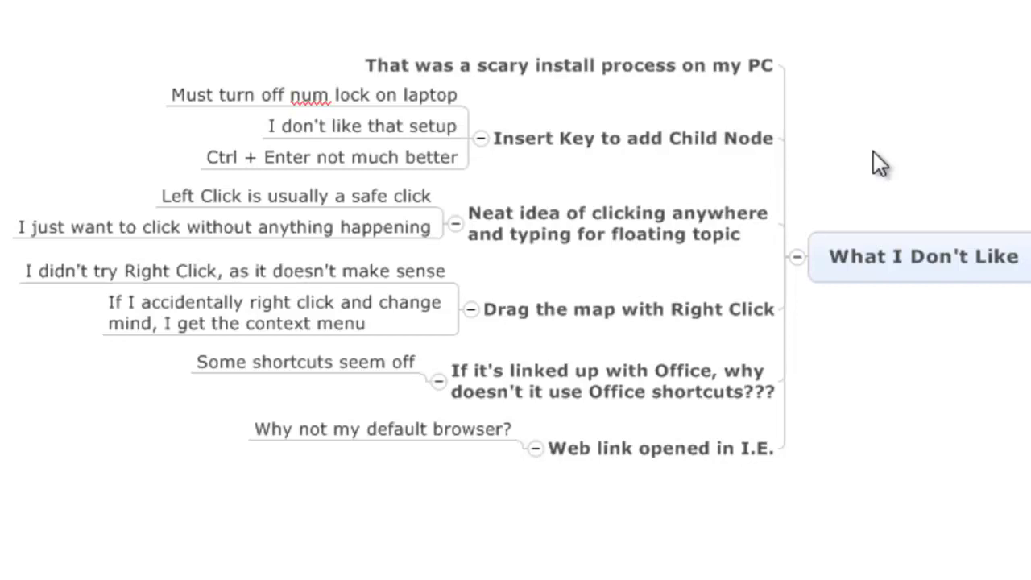
# Add a floating topic named "floating topic" in the empty area between Overall Thoughts and What I Don't Like.
pyautogui.click(887, 135)
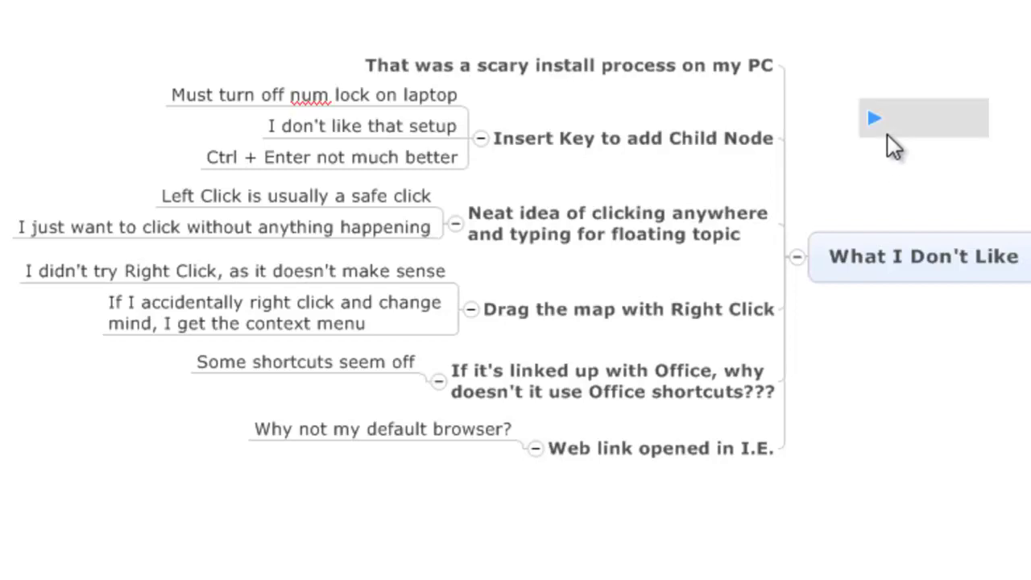
pyautogui.write('fl')
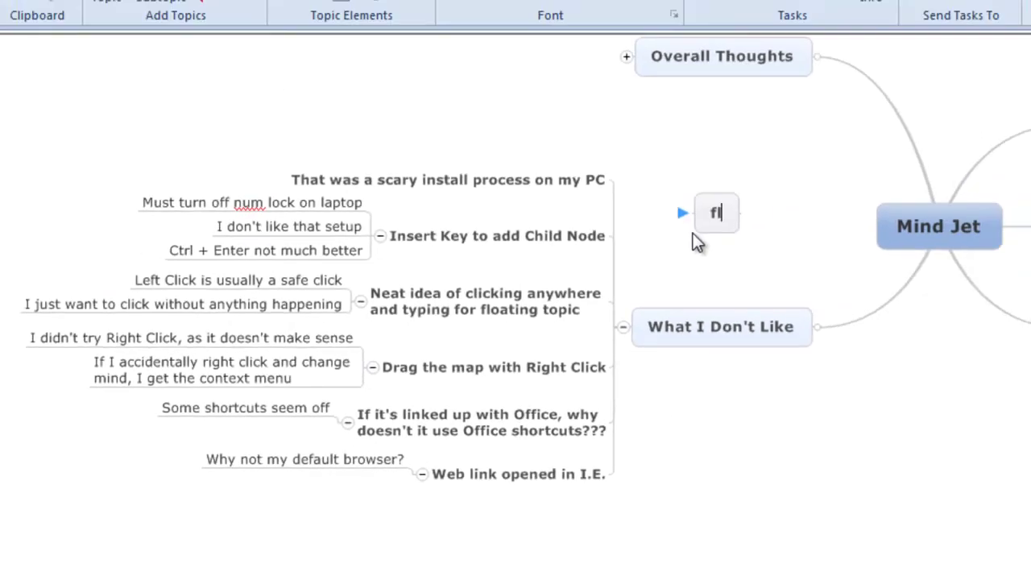
pyautogui.write('oating topic')
pyautogui.press('Return')
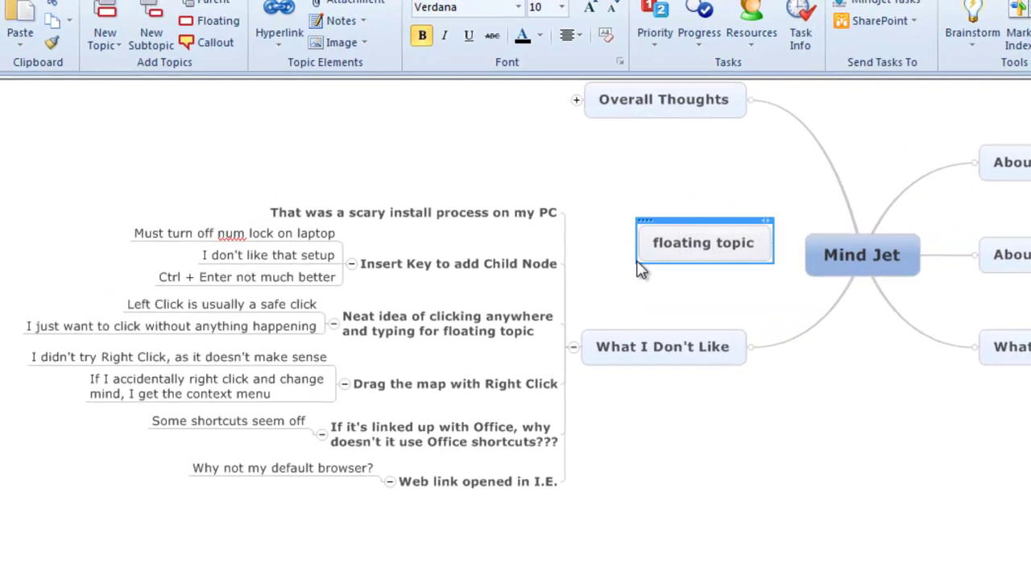
# Try several empty spots below the What I Don't Like topic as insertion points for a floating topic.
pyautogui.click(716, 498)
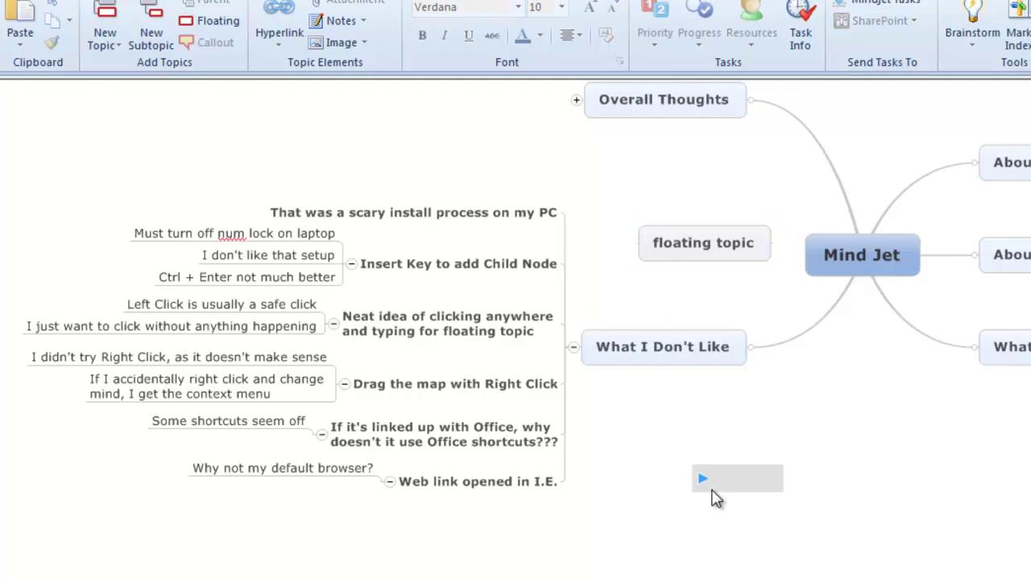
pyautogui.click(950, 520)
pyautogui.click(697, 511)
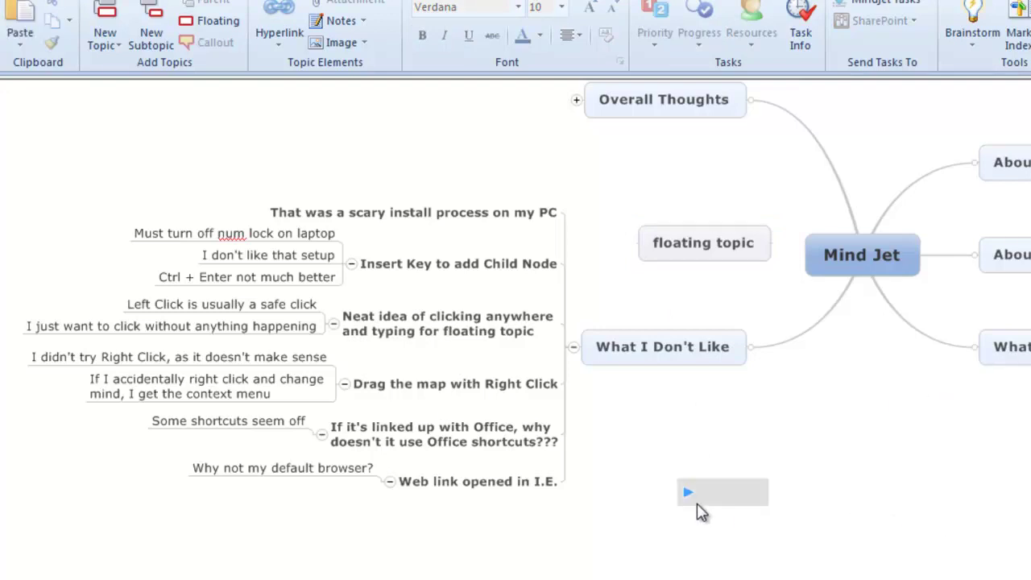
pyautogui.click(821, 463)
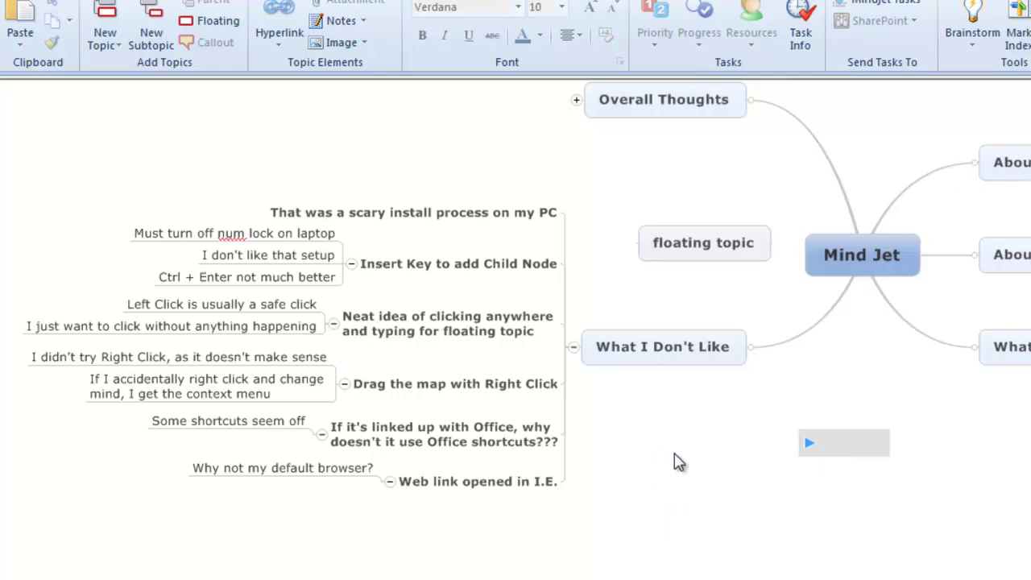
# Examine the commands offered for empty map space near the What I Don't Like topic, dismissing them without choosing any.
pyautogui.moveTo(679, 460); pyautogui.dragTo(743, 475)
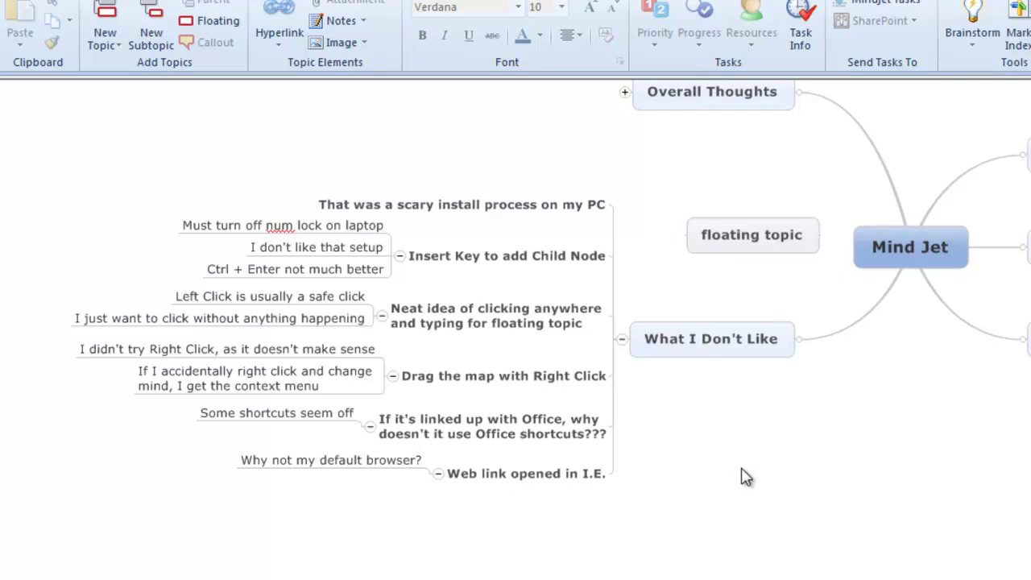
pyautogui.rightClick(744, 476)
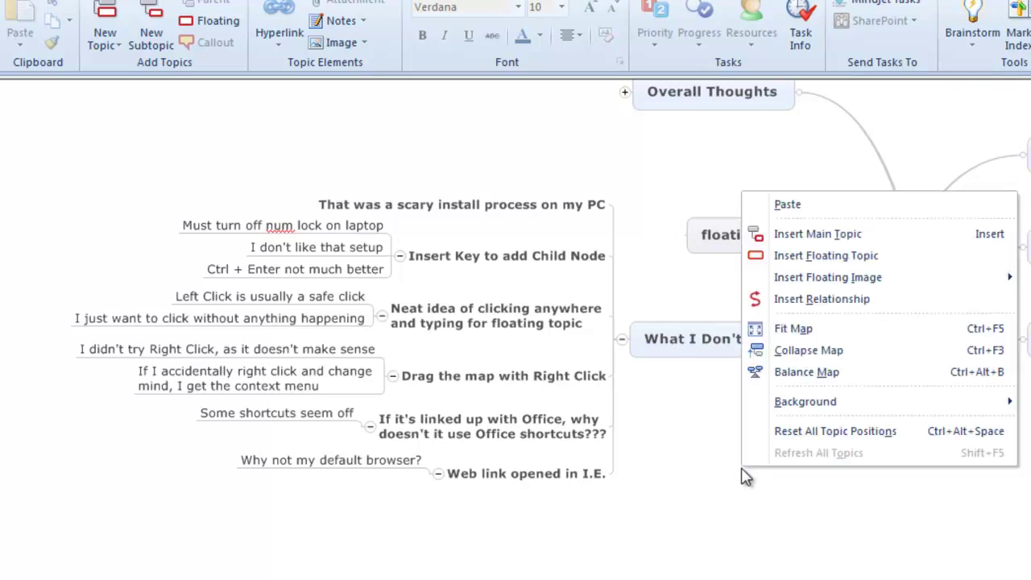
pyautogui.click(673, 488)
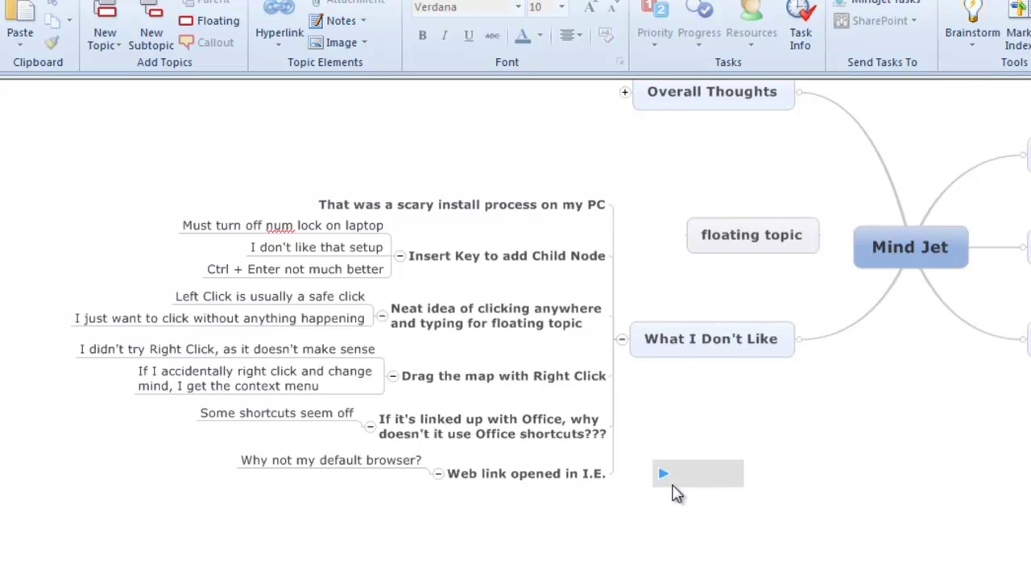
pyautogui.rightClick(785, 458)
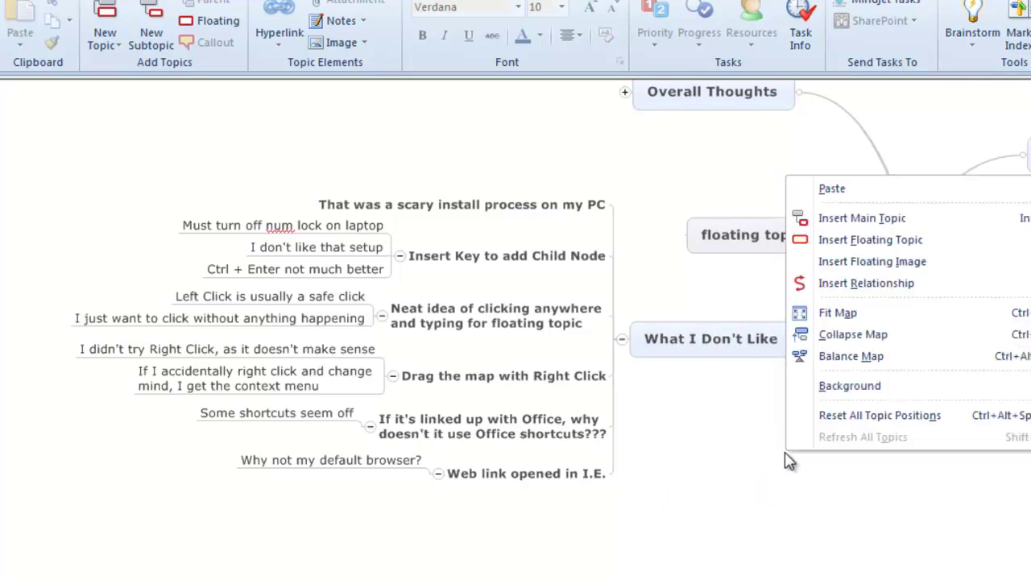
pyautogui.click(686, 448)
pyautogui.rightClick(777, 427)
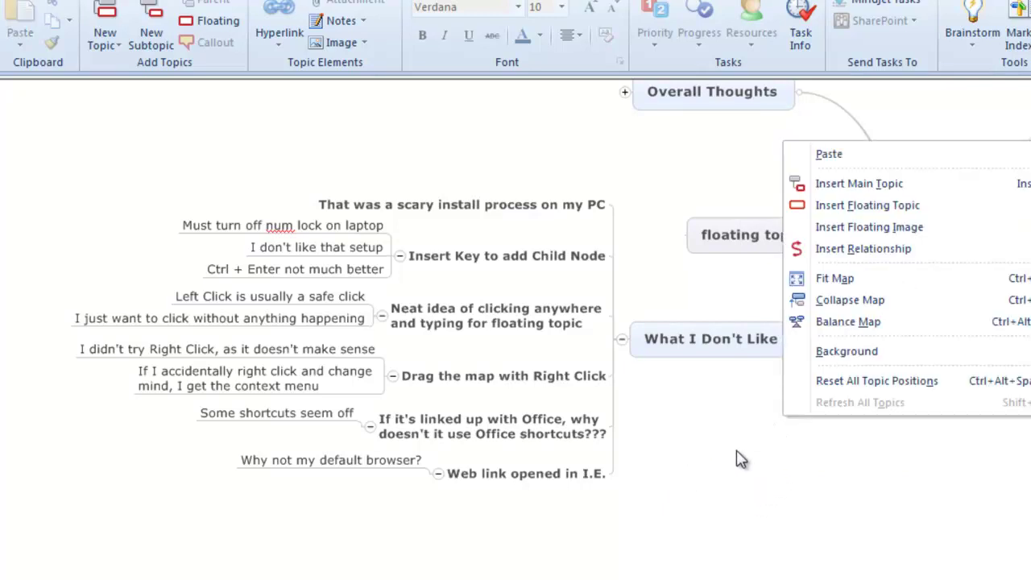
pyautogui.click(714, 469)
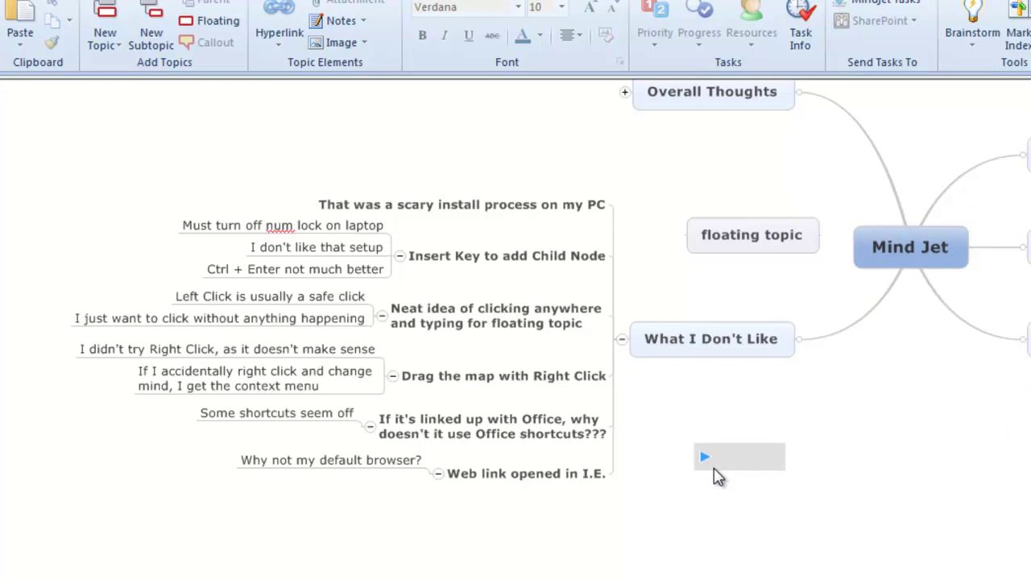
# Collapse the What I Don't Like branch and expand the Overall Thoughts branch to review its notes.
pyautogui.click(914, 251)
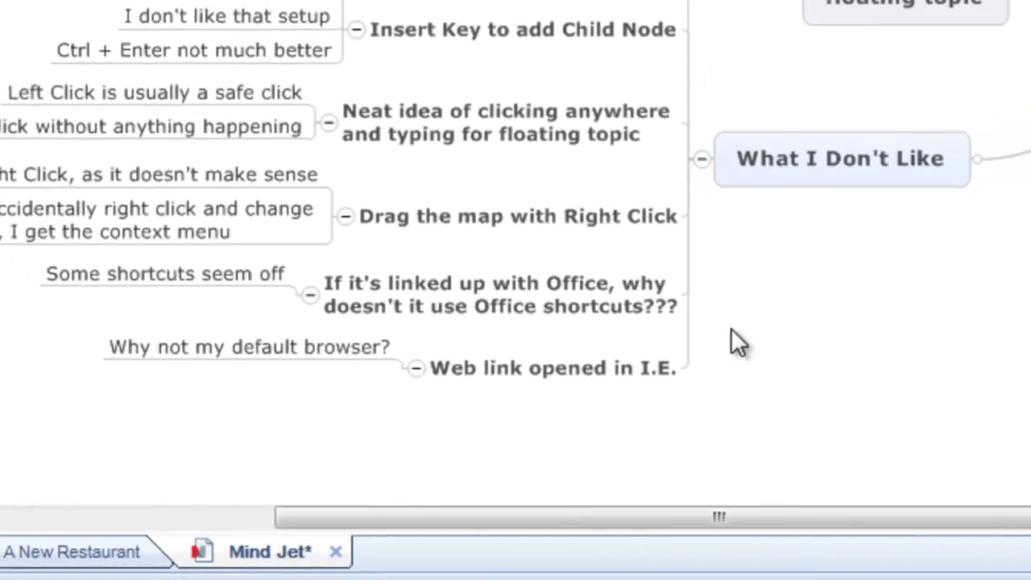
pyautogui.click(701, 159)
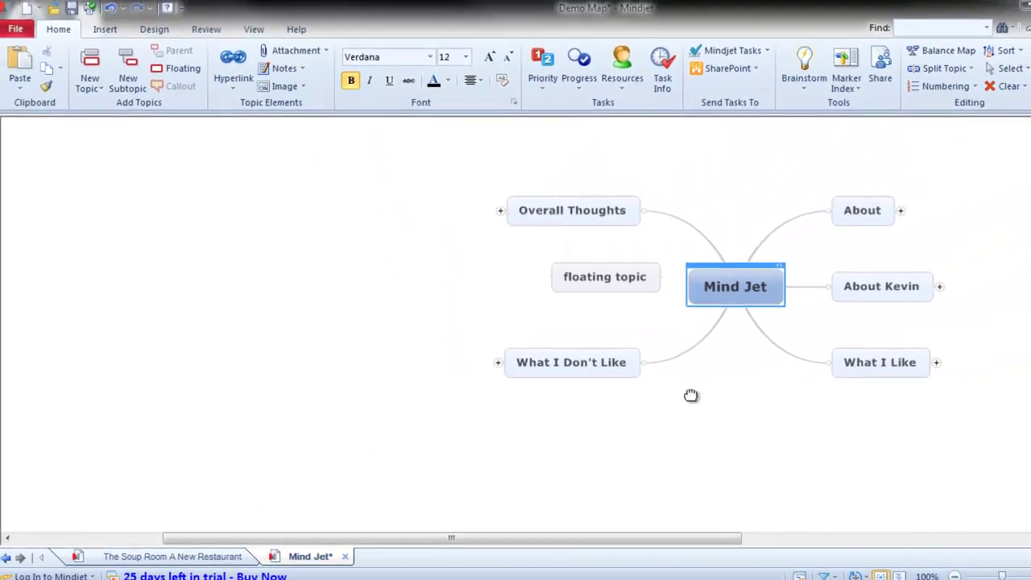
pyautogui.press('Escape')
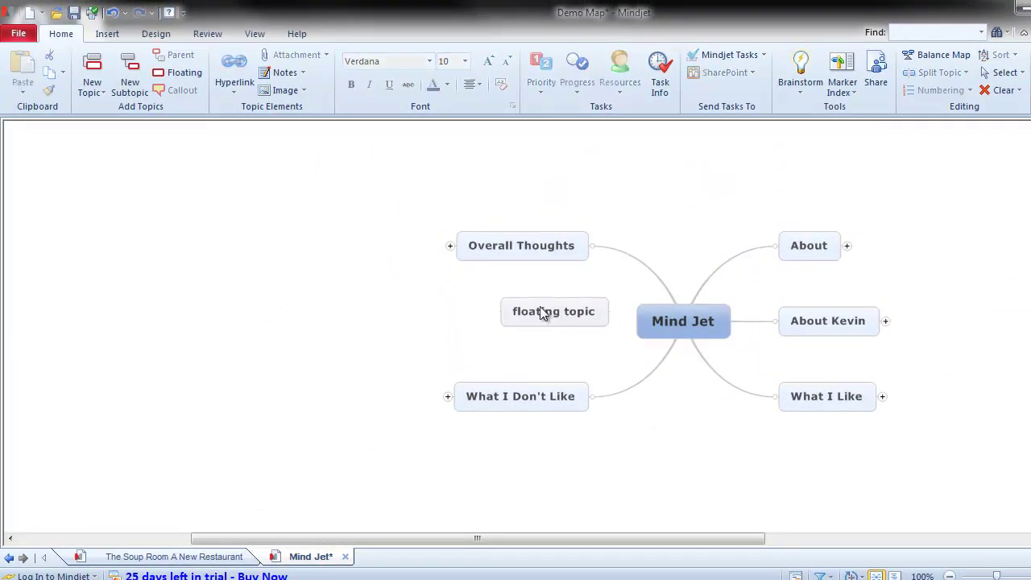
pyautogui.click(449, 246)
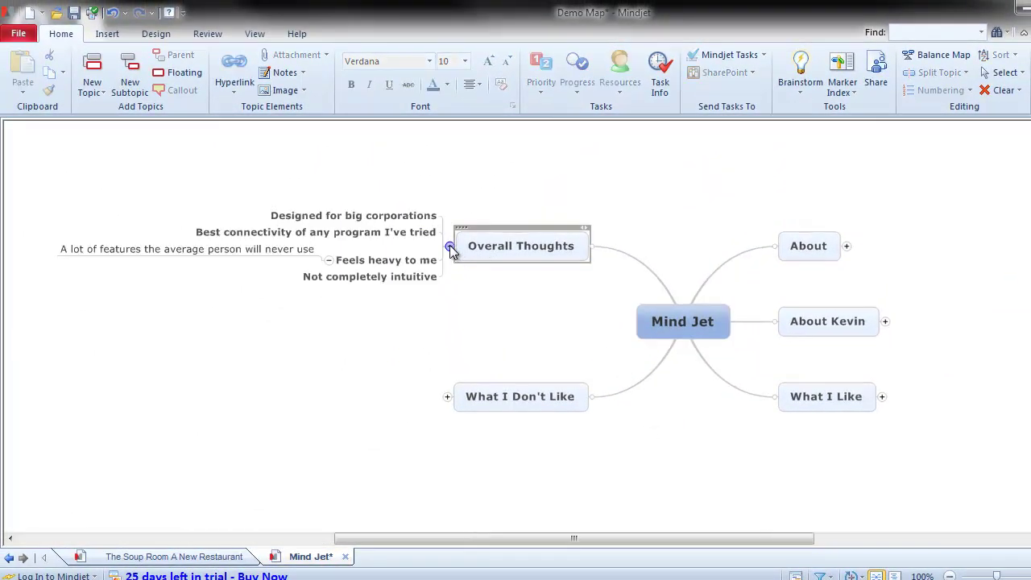